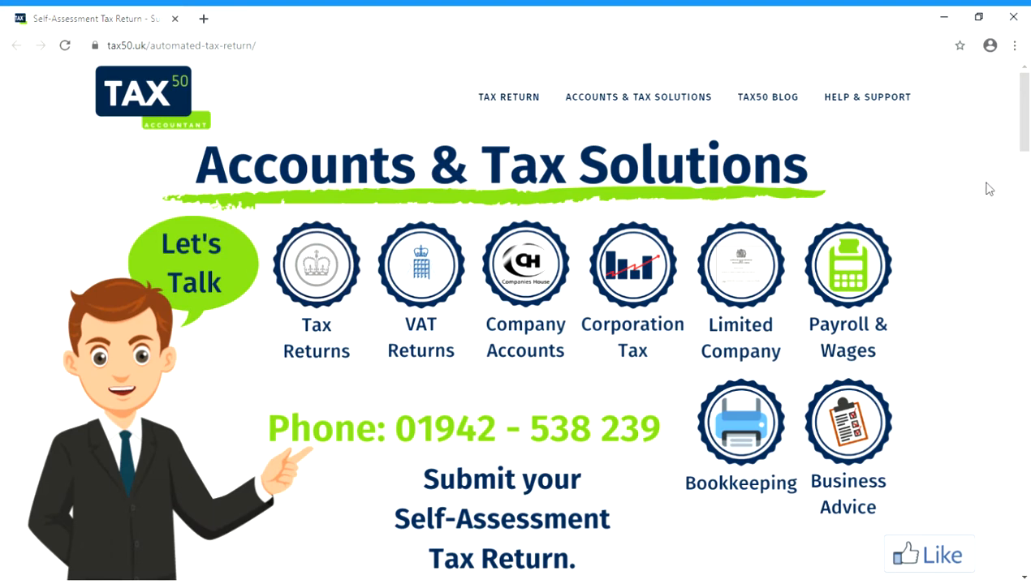
Scroll through the automated tax return form to review the fields it requires.
scroll(986, 193, down, 4)
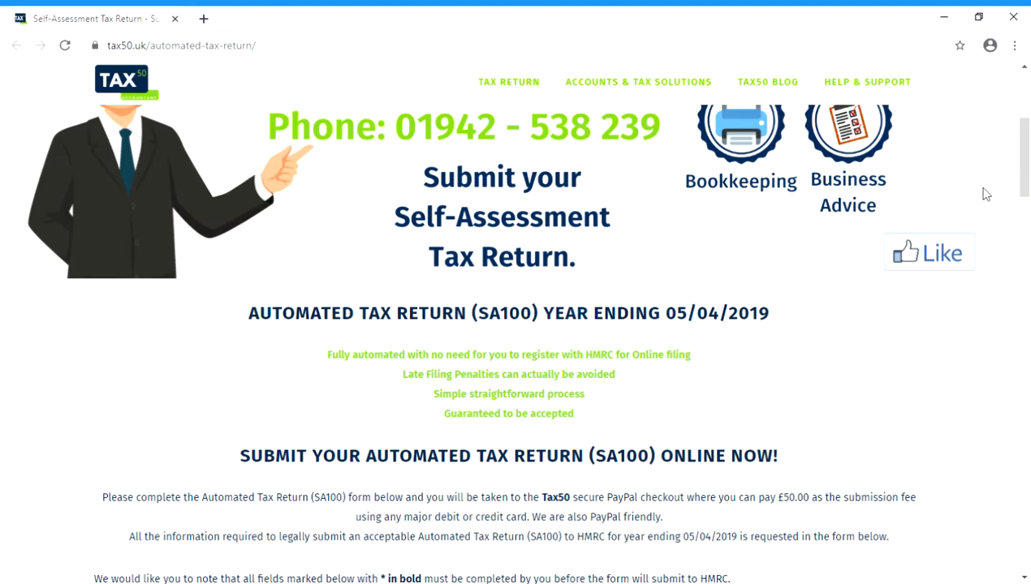
scroll(987, 193, down, 8)
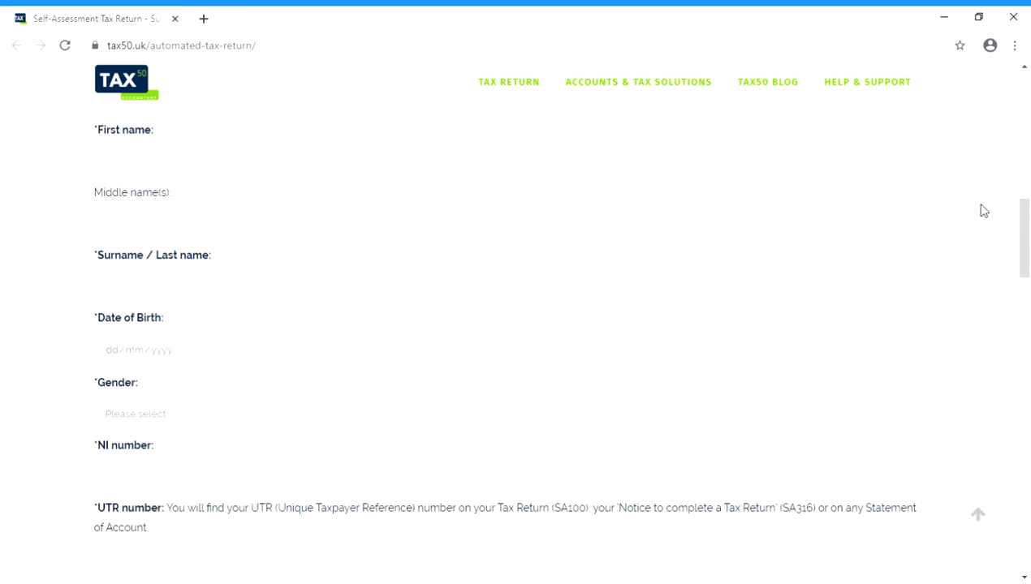
scroll(983, 211, down, 4)
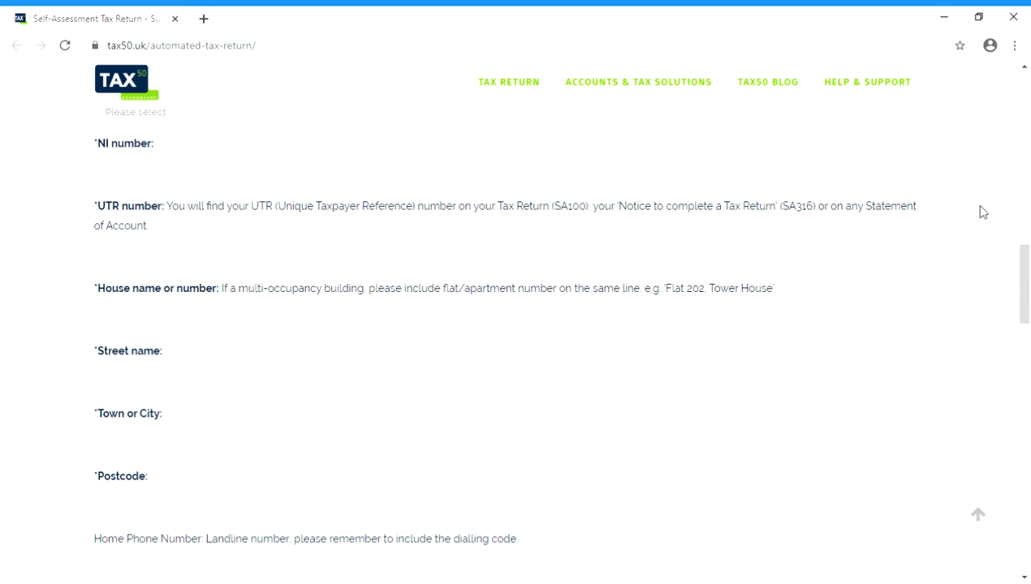
scroll(982, 212, down, 8)
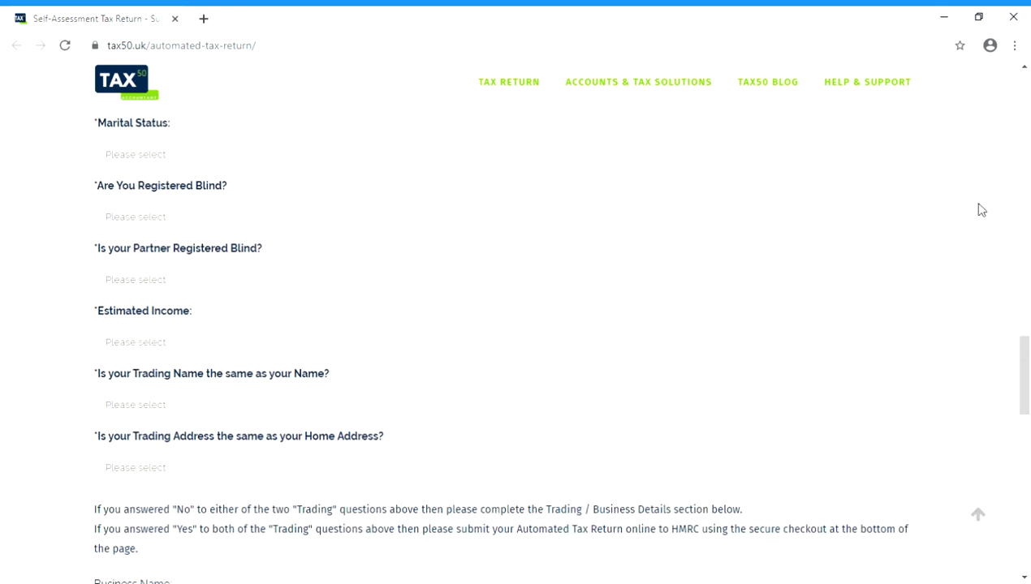
scroll(979, 205, down, 11)
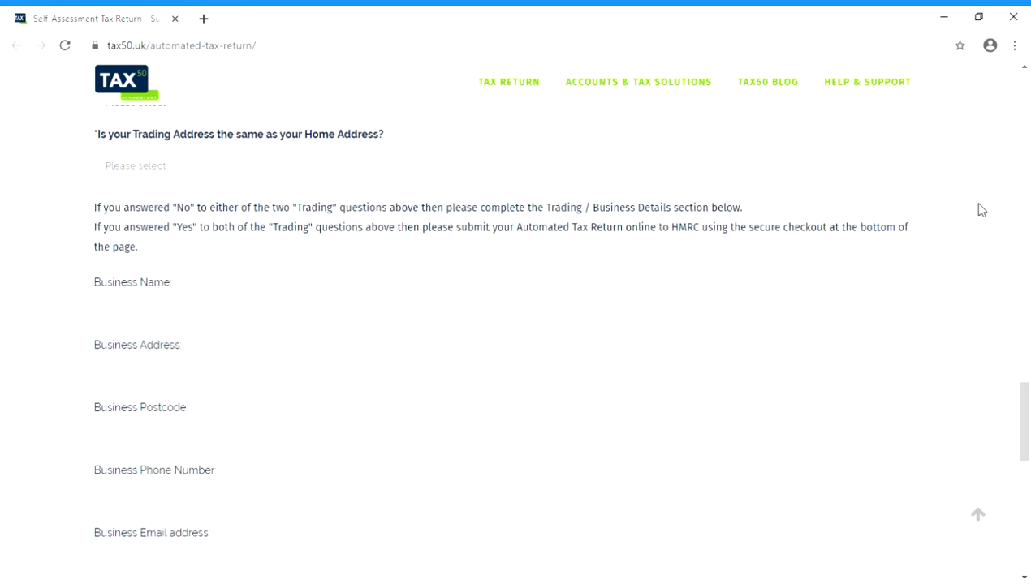
scroll(980, 206, up, 11)
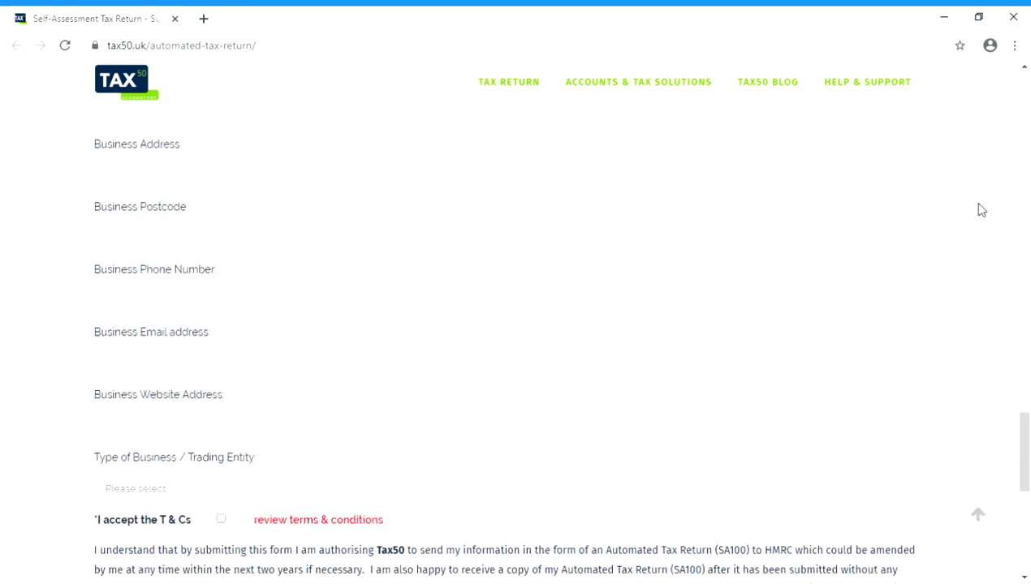
scroll(978, 204, up, 12)
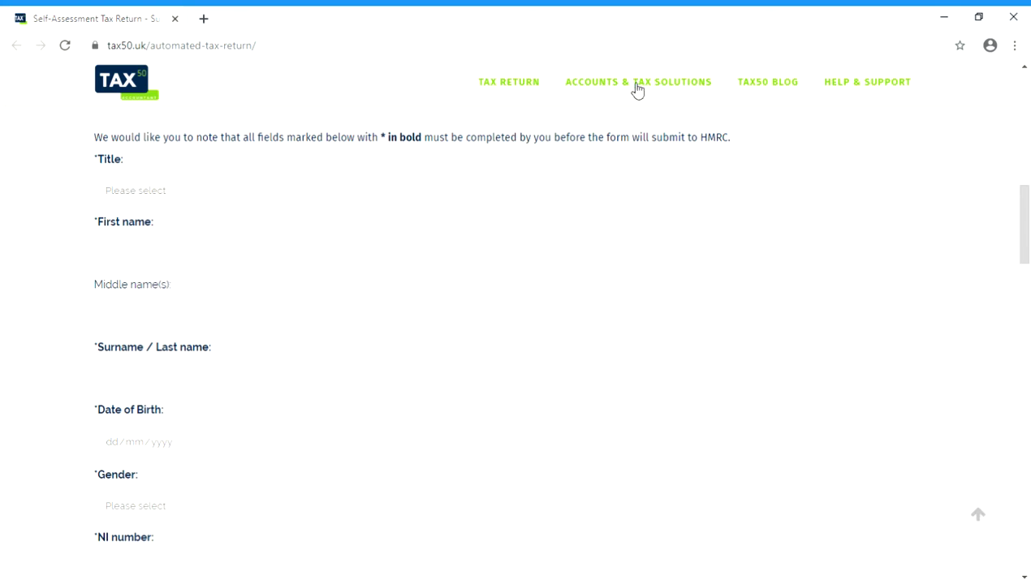
Set the title to Mr and enter the taxpayer's first name and surname.
key(Down)
click(362, 314)
click(297, 375)
Enter the taxpayer's date of birth.
click(274, 449)
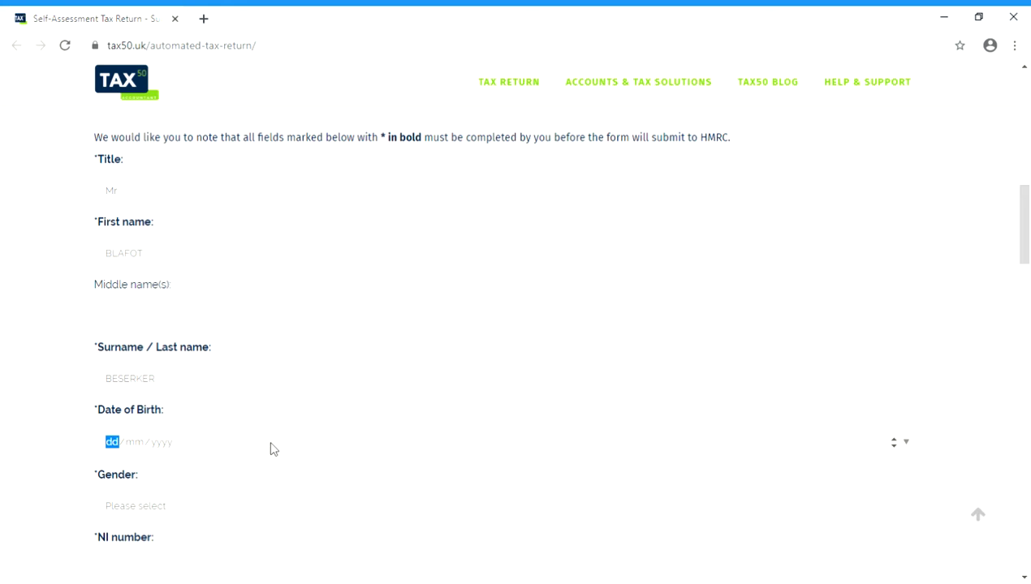
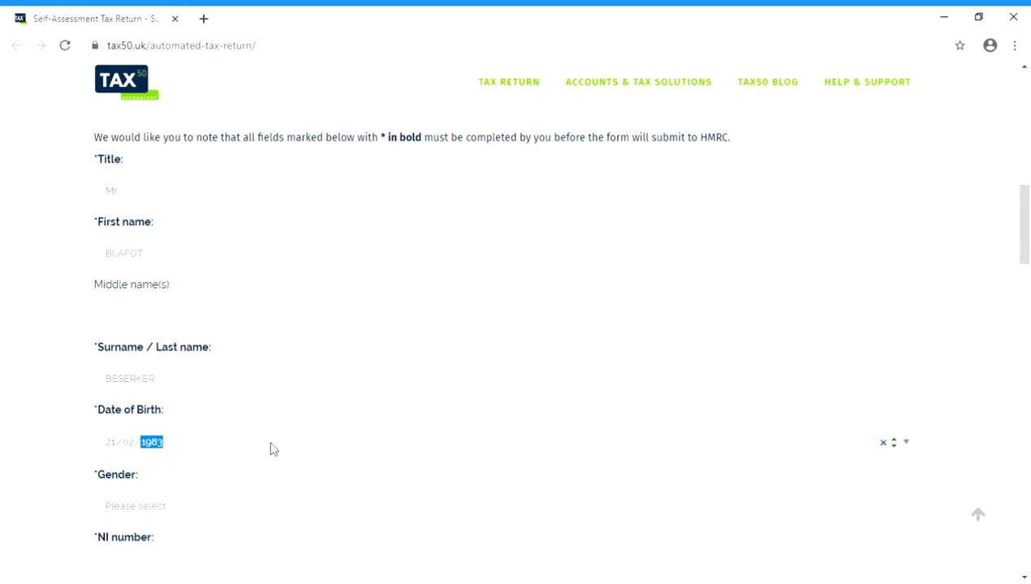
Set the gender to Male.
scroll(272, 455, down, 4)
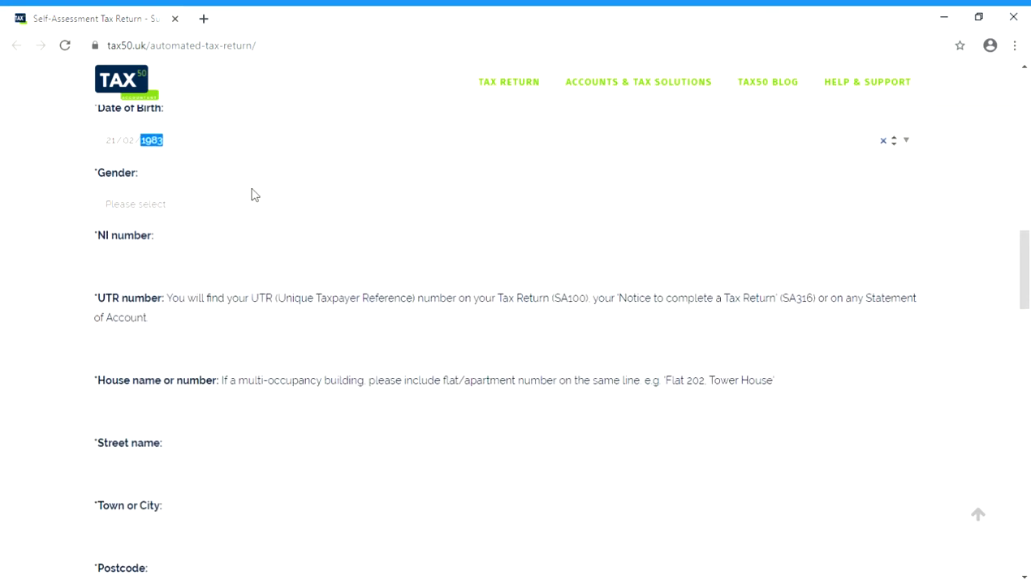
click(248, 208)
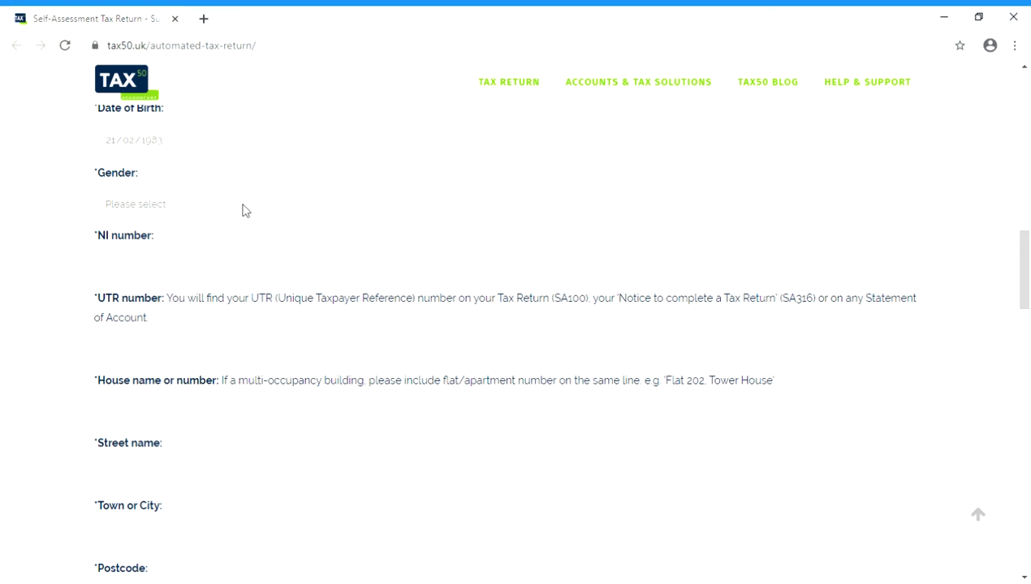
click(196, 251)
Enter the taxpayer's National Insurance number.
click(202, 271)
Enter the taxpayer's UTR number.
click(164, 349)
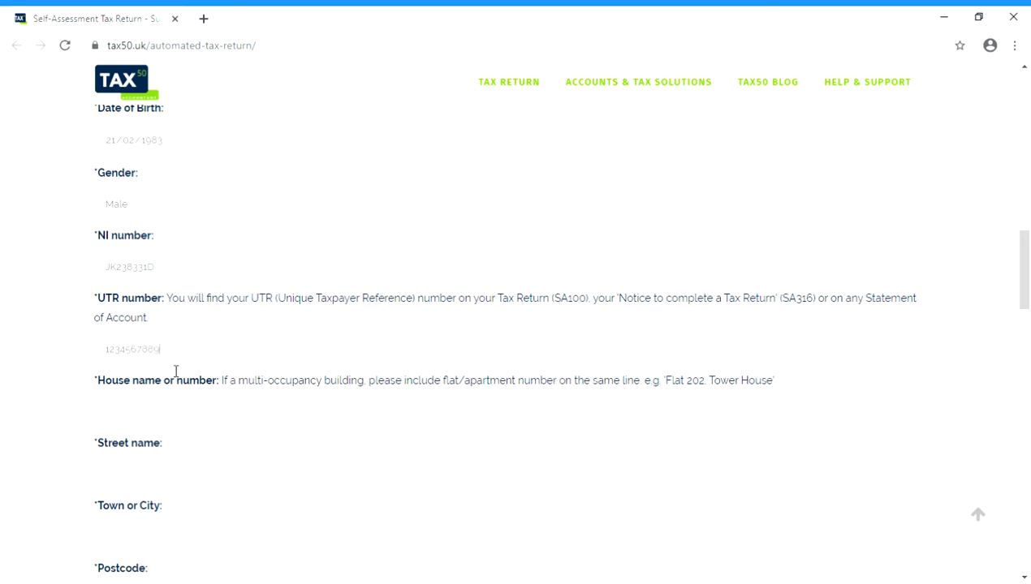
Enter the home house number and street name.
click(169, 418)
Enter the home town or city and postcode.
scroll(215, 447, down, 4)
click(221, 247)
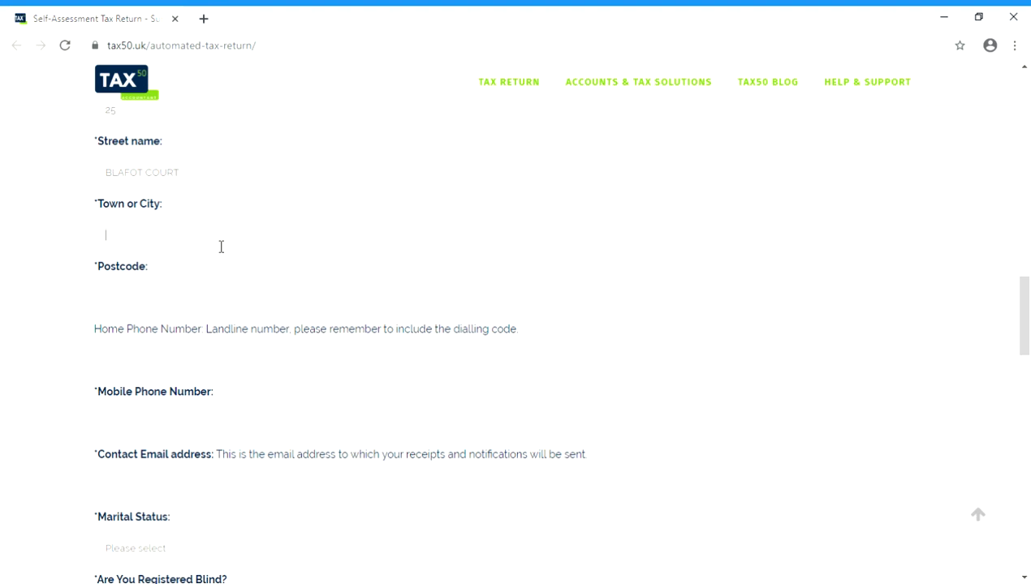
text(MANCHESTER)
click(207, 299)
text(M12 4SH)
Enter the taxpayer's mobile phone number.
click(188, 362)
click(188, 422)
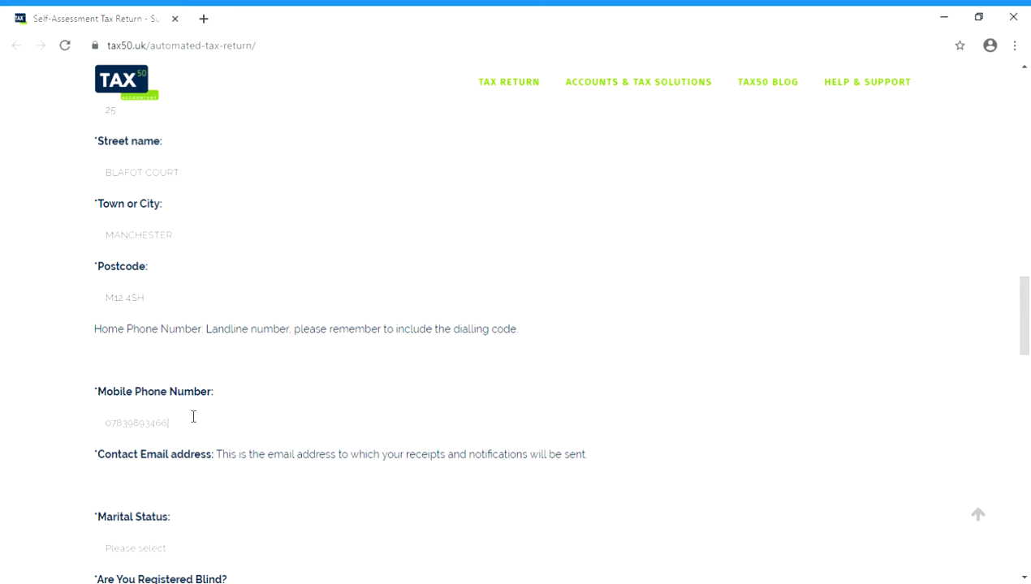
Fill in the contact e-mail address.
click(158, 496)
Set marital status to Married, both registered-blind questions to No, and estimated income to More Than £12,500.00.
scroll(245, 333, down, 3)
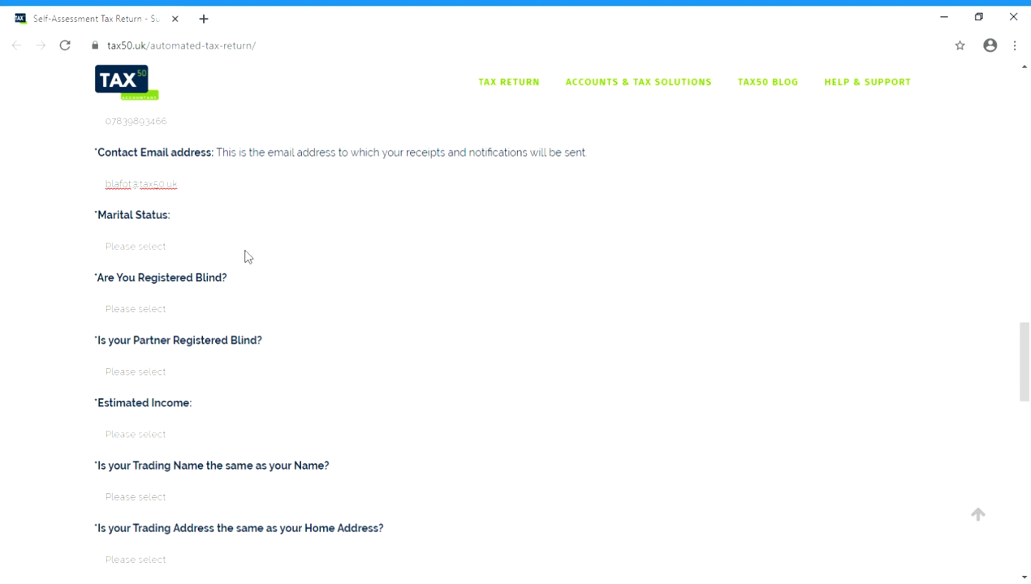
click(217, 250)
click(182, 300)
click(162, 353)
click(177, 425)
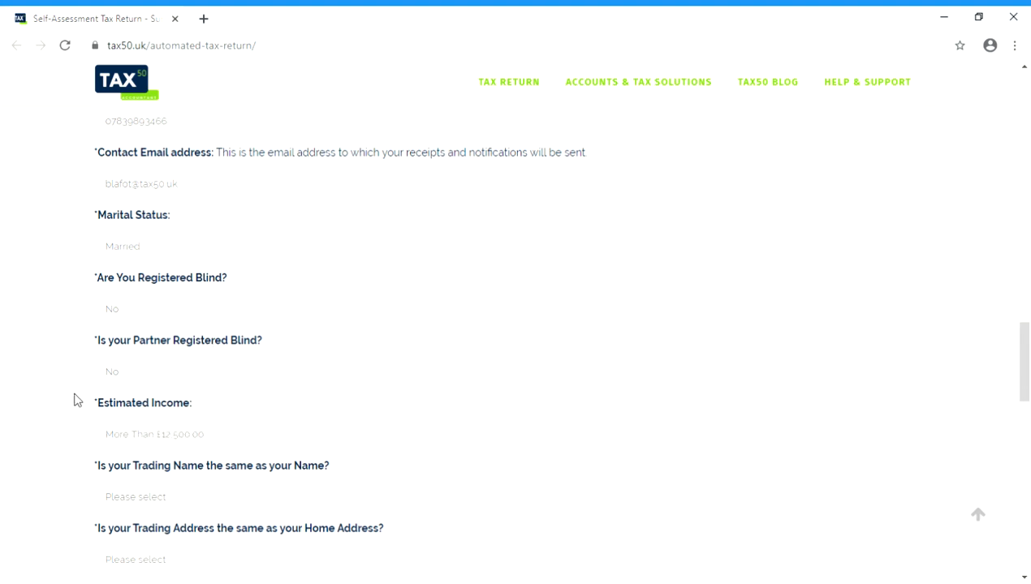
scroll(79, 391, down, 1)
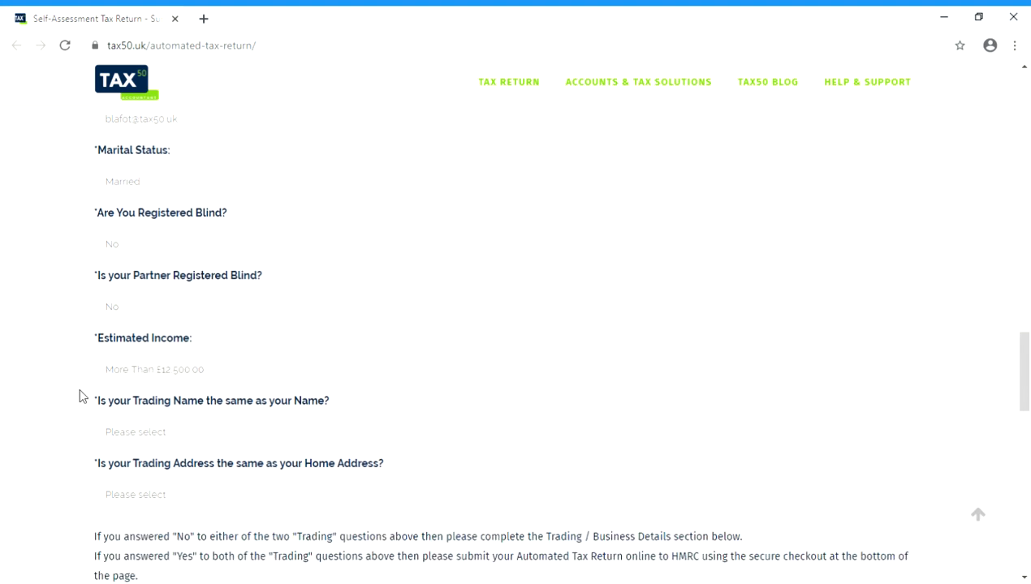
Answer No to whether the trading name and trading address match the personal name and home address.
scroll(77, 385, down, 3)
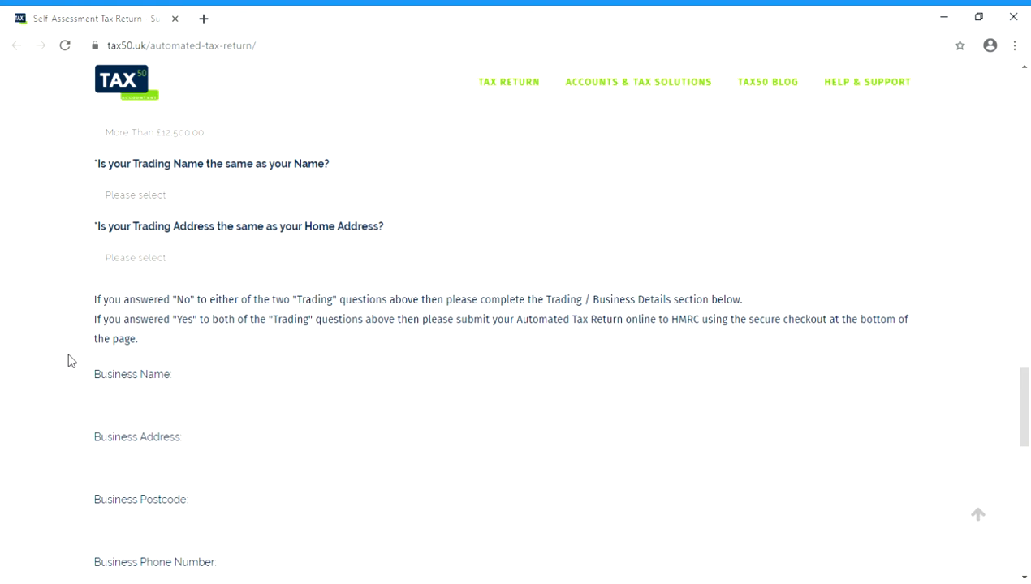
click(161, 203)
click(142, 252)
key(n)
Enter BLAFOT ACCOUNTS as the business name.
scroll(49, 287, down, 4)
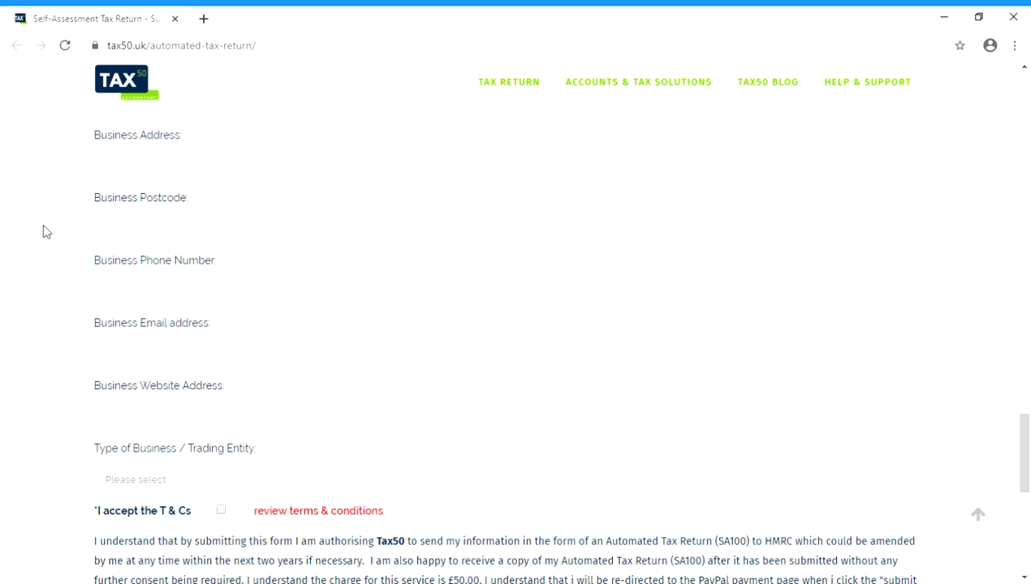
scroll(47, 232, up, 4)
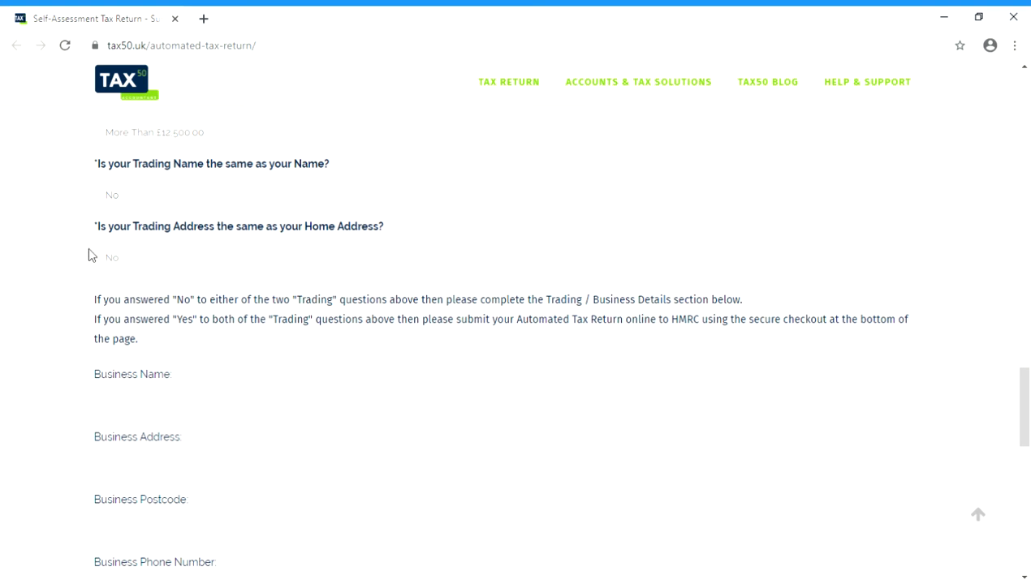
scroll(44, 236, down, 4)
scroll(44, 236, down, 5)
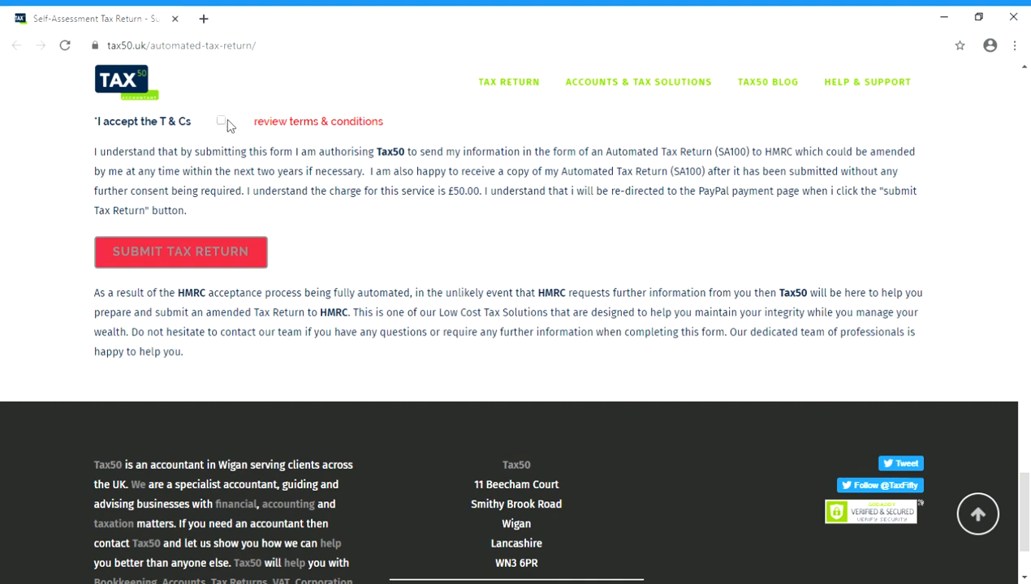
scroll(128, 176, up, 1)
scroll(134, 181, up, 10)
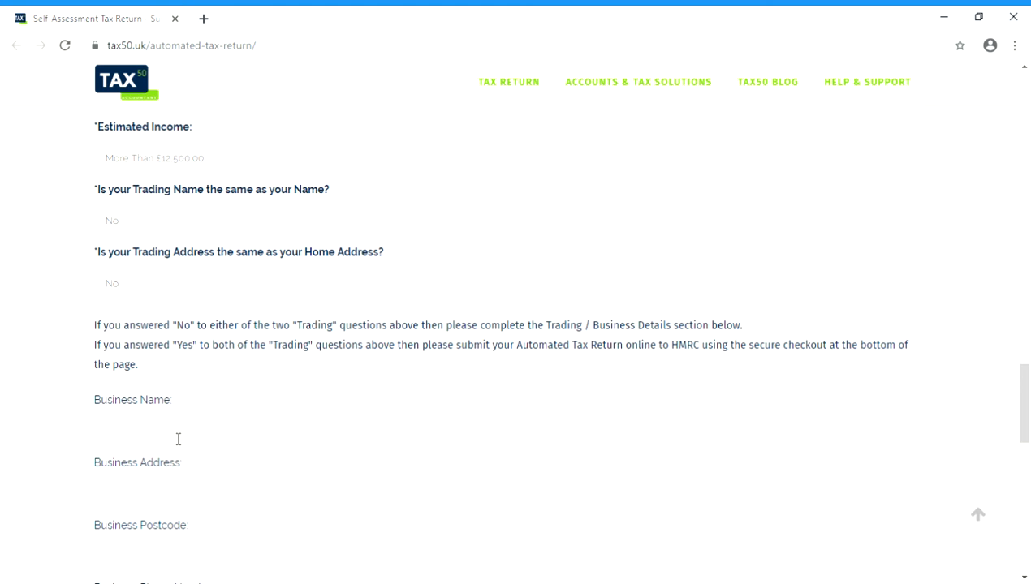
text(BLAFOT ACCOUNTS)
Enter the business street address.
click(215, 486)
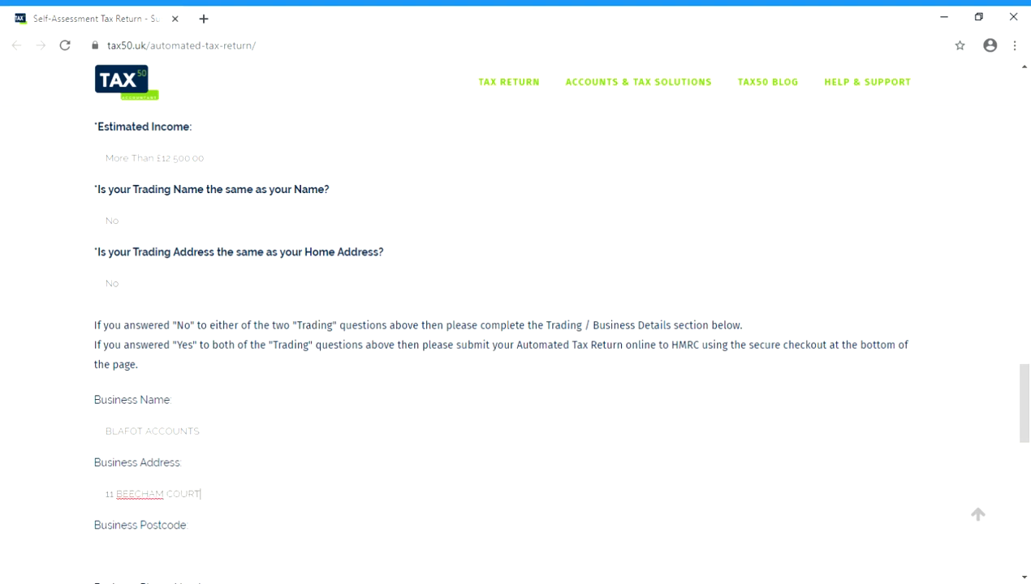
Enter the business postcode.
click(224, 554)
text(WN1 6PP)
Enter the business phone number.
scroll(254, 375, down, 4)
click(230, 333)
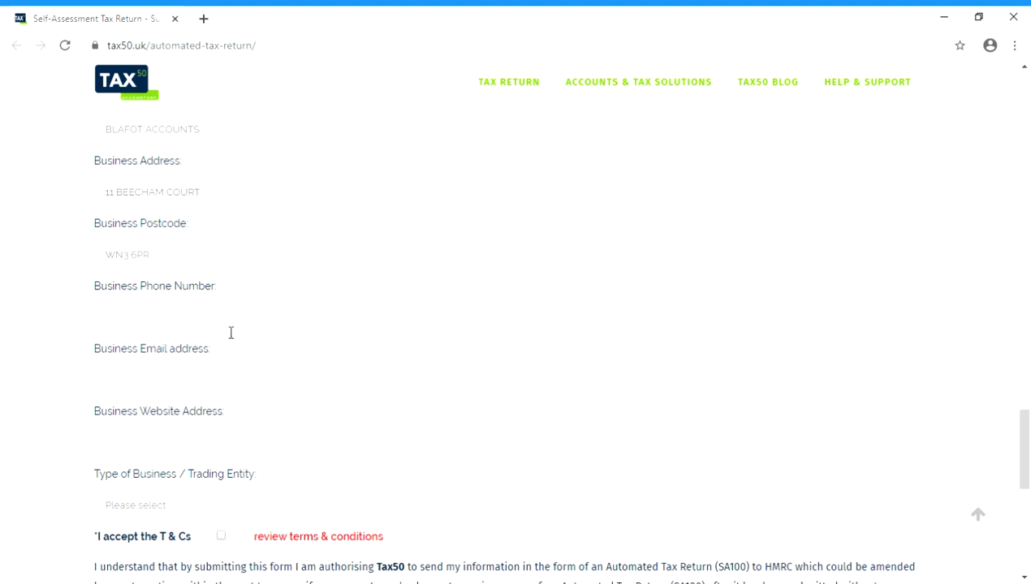
Fill in the business e-mail address.
text(al)
key(BackSpace)
key(BackSpace)
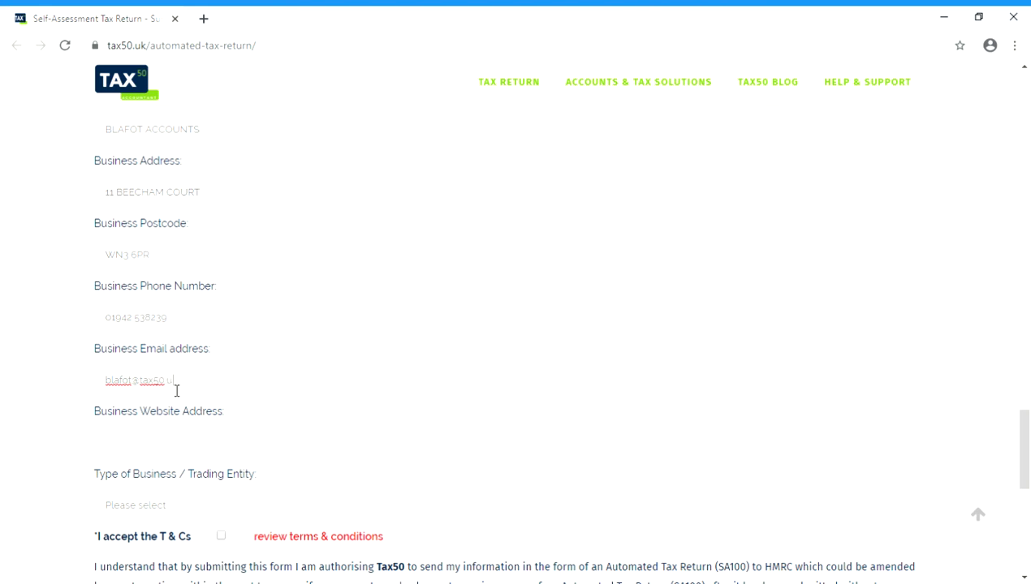
key(Tab)
text(https://tax50.uk)
Set the type of business / trading entity to Sole trader.
click(219, 505)
click(144, 498)
click(141, 444)
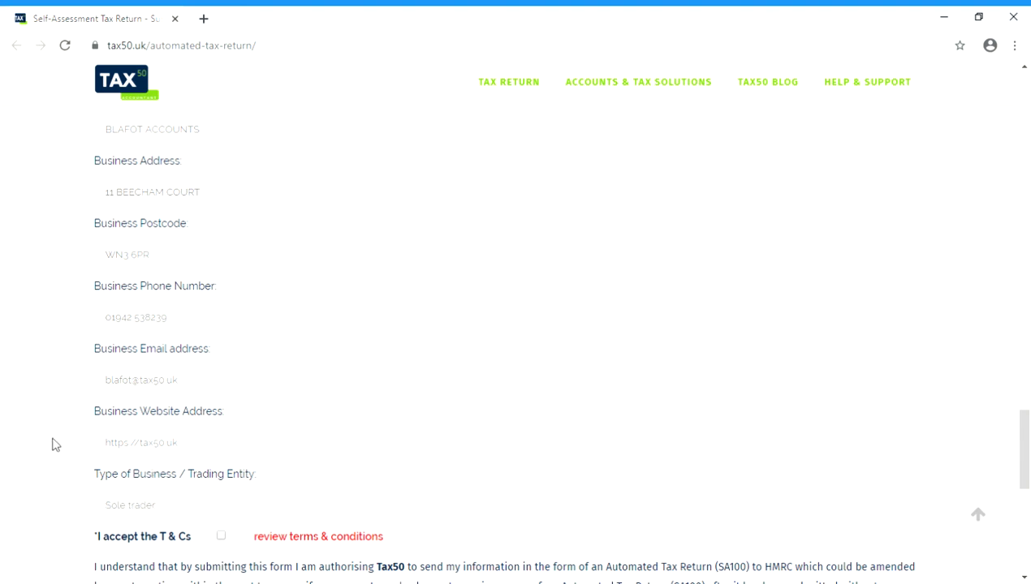
Accept the terms and conditions and submit the tax return.
scroll(53, 445, down, 4)
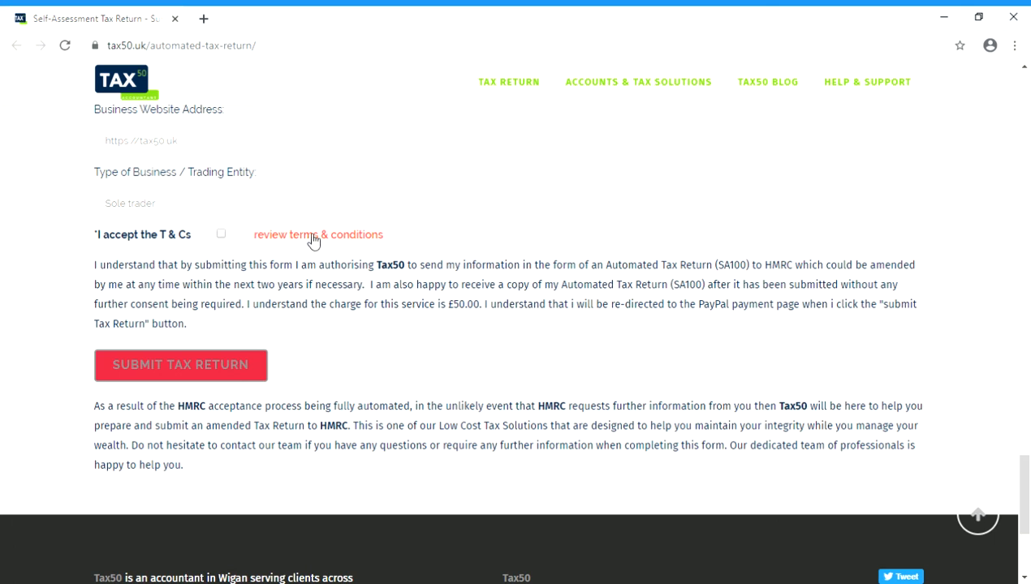
click(220, 236)
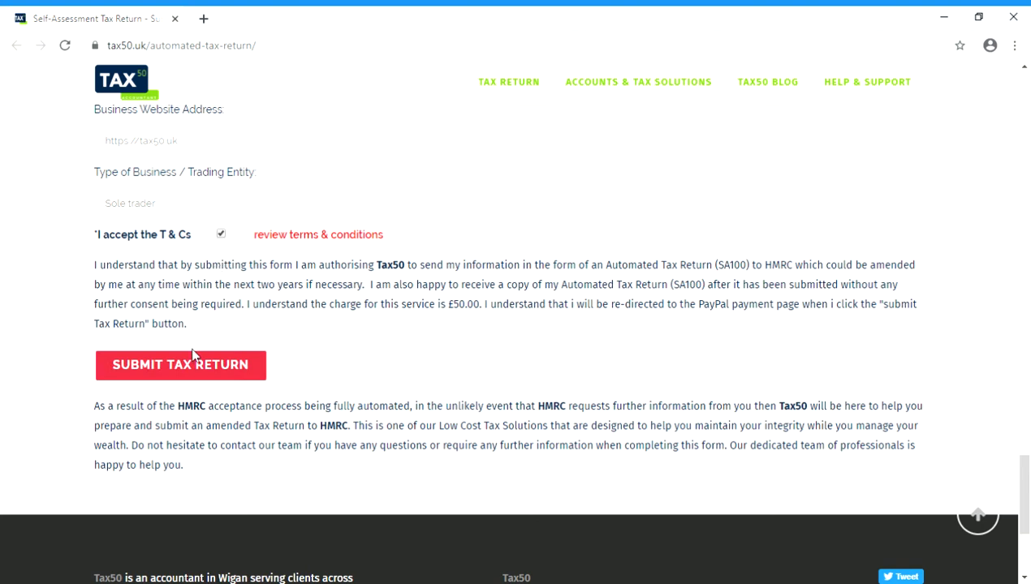
click(224, 235)
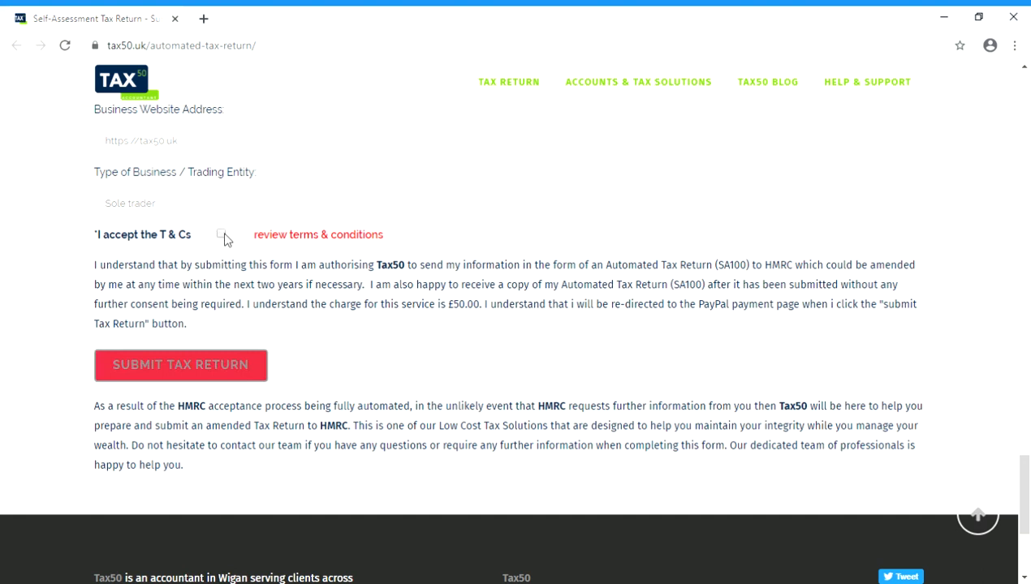
click(224, 236)
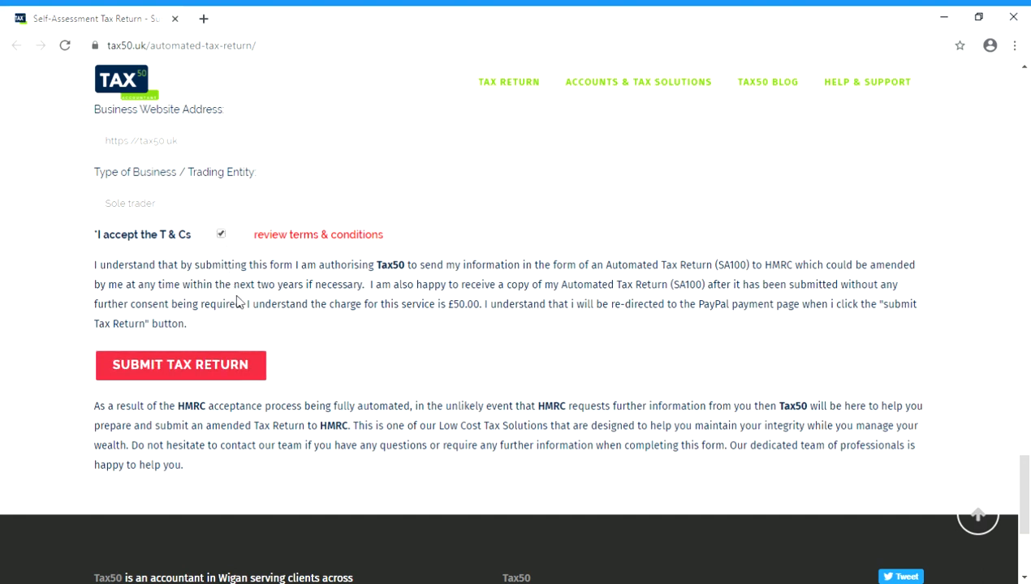
click(218, 367)
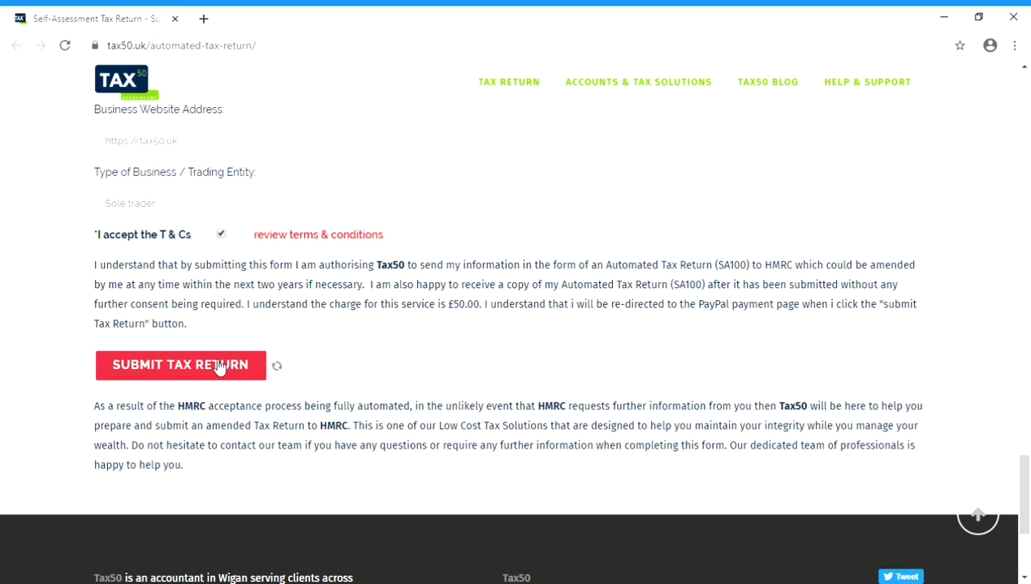